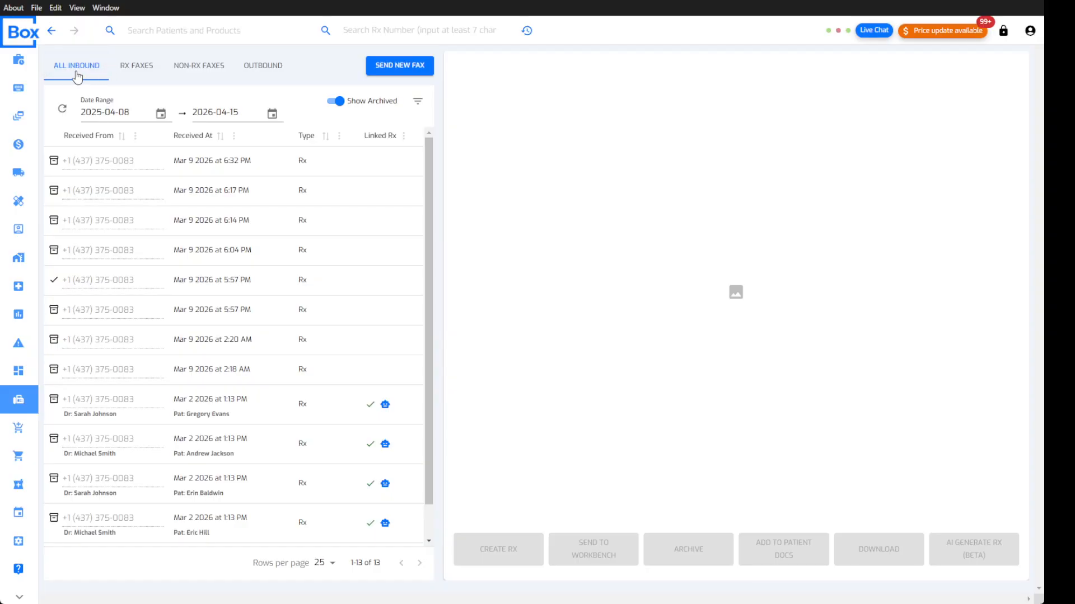
# - Look through the Rx, non-Rx and outbound fax lists, ending back at all inbound faxes
pyautogui.click(134, 69)
pyautogui.click(201, 69)
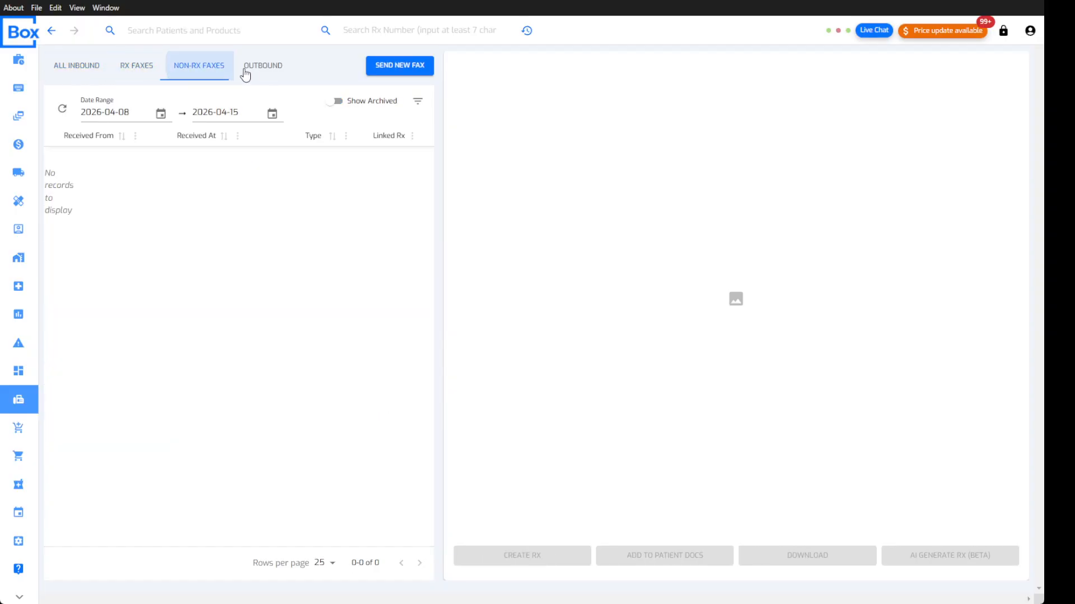
pyautogui.click(265, 70)
pyautogui.click(199, 70)
pyautogui.click(137, 69)
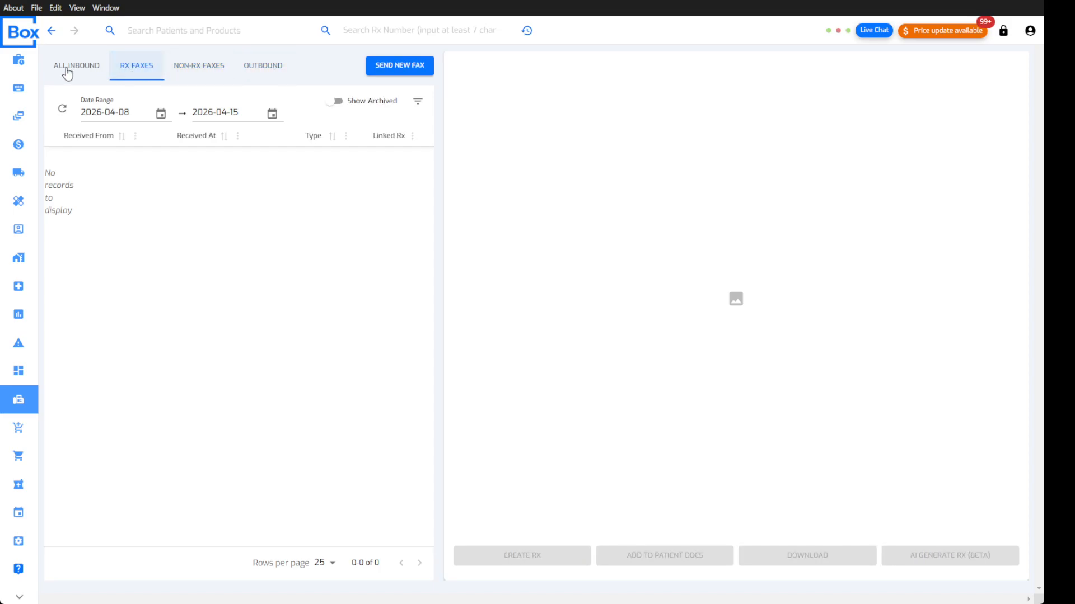
pyautogui.click(68, 69)
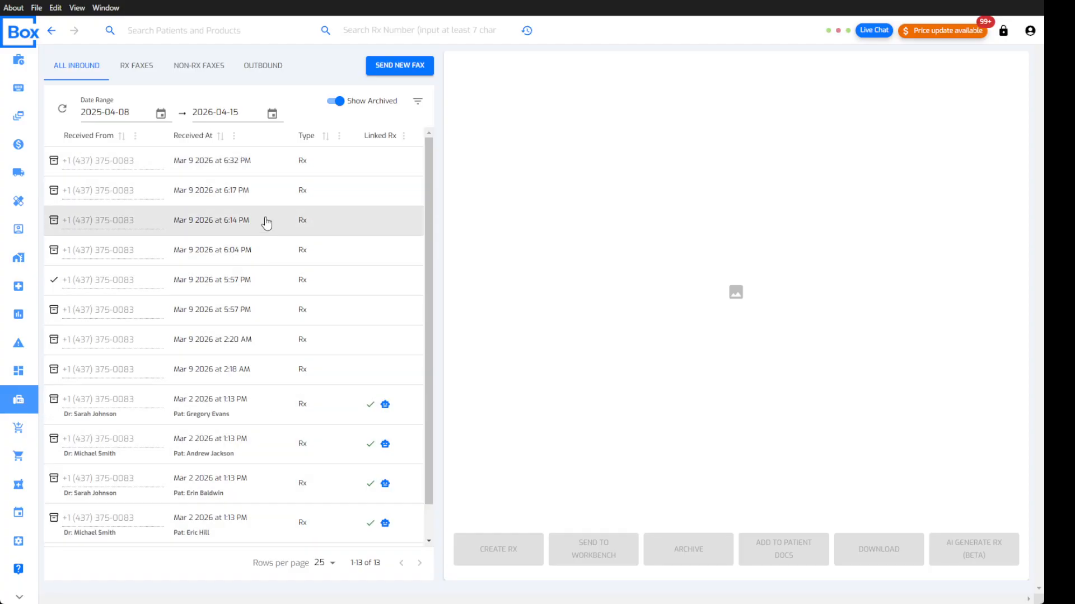
# - Open the first Mar 2 2026 1:13 PM fax with a linked Rx and review the other linked faxes in the list
pyautogui.click(284, 401)
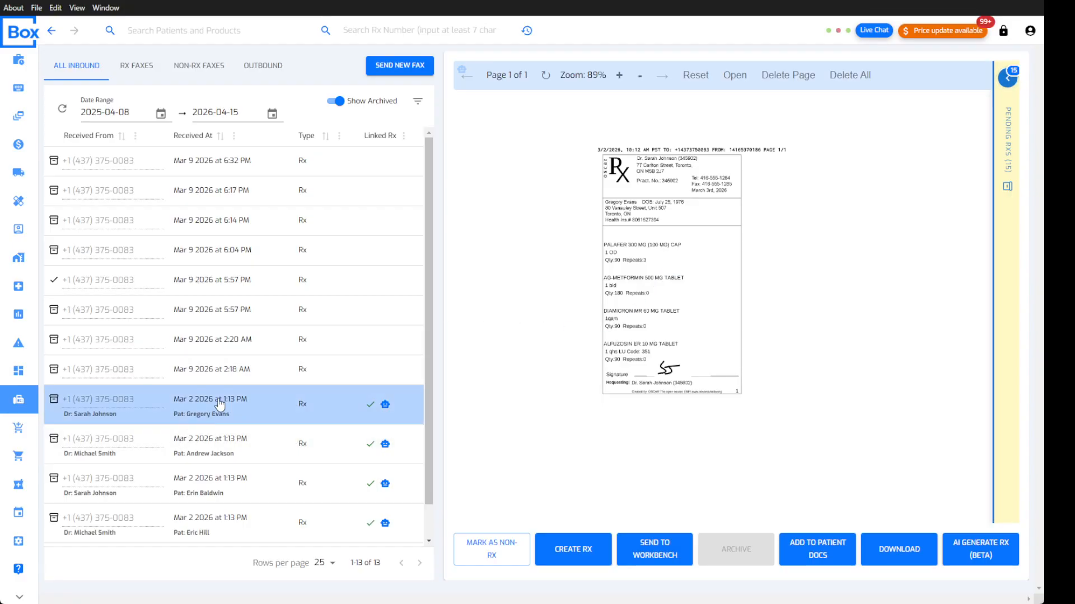
pyautogui.scroll(-1, 220, 404)
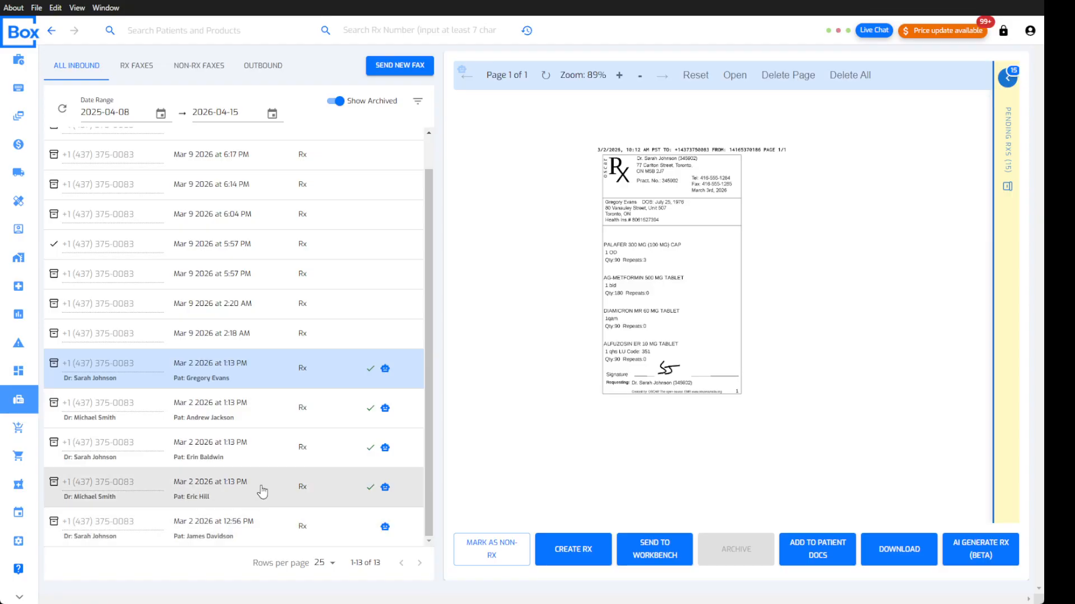
pyautogui.scroll(1, 263, 446)
pyautogui.scroll(-1, 281, 336)
pyautogui.scroll(1, 325, 479)
pyautogui.scroll(-1, 313, 383)
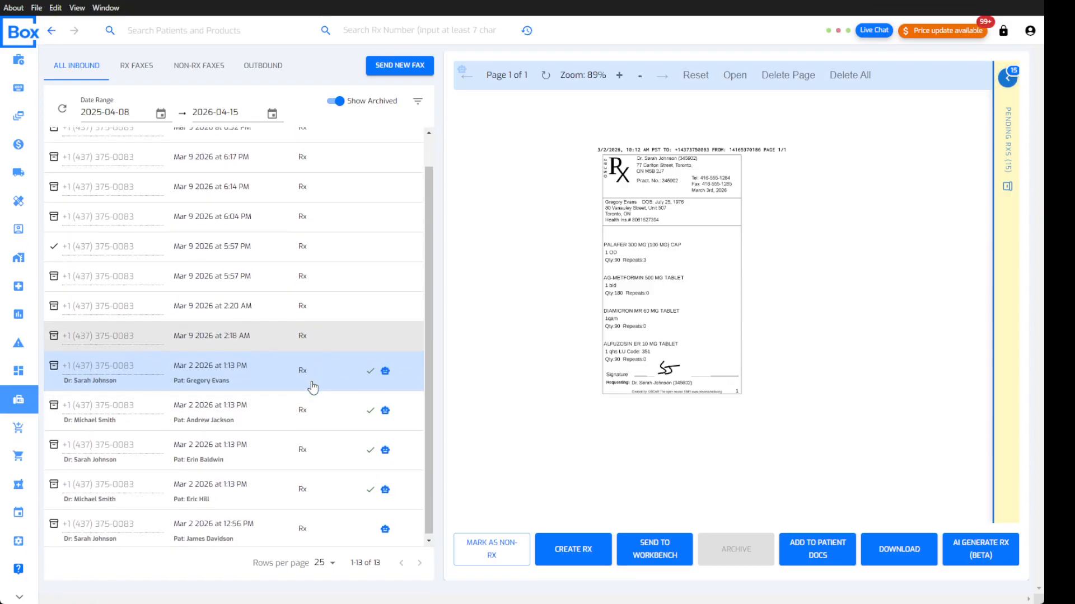
pyautogui.scroll(1, 312, 387)
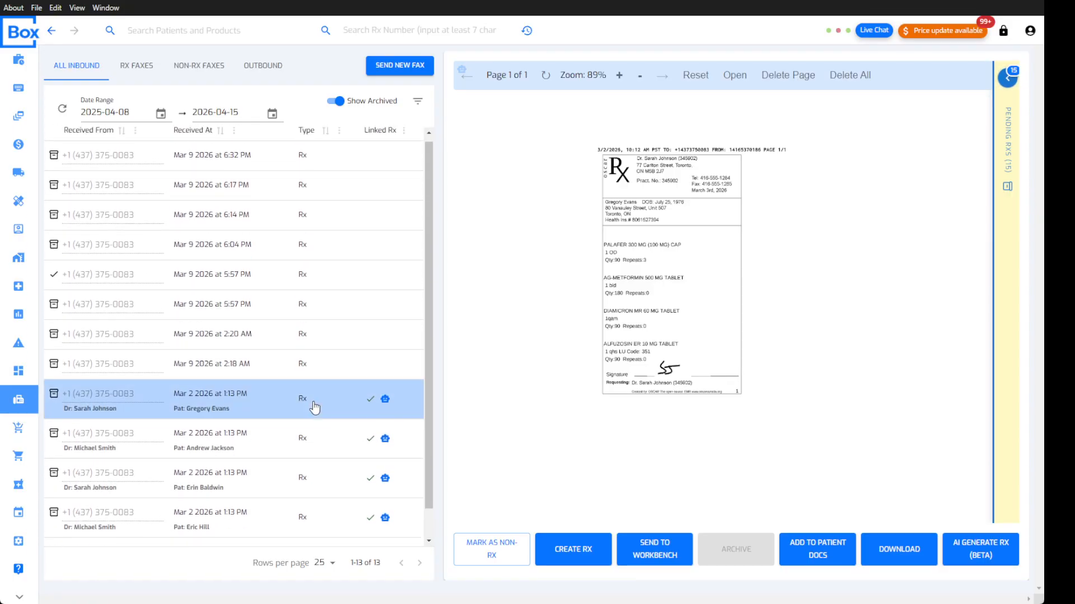
# - Hide the archived faxes and open the unarchived fax received Mar 9 2026 at 5:57 PM
pyautogui.click(335, 103)
pyautogui.click(335, 103)
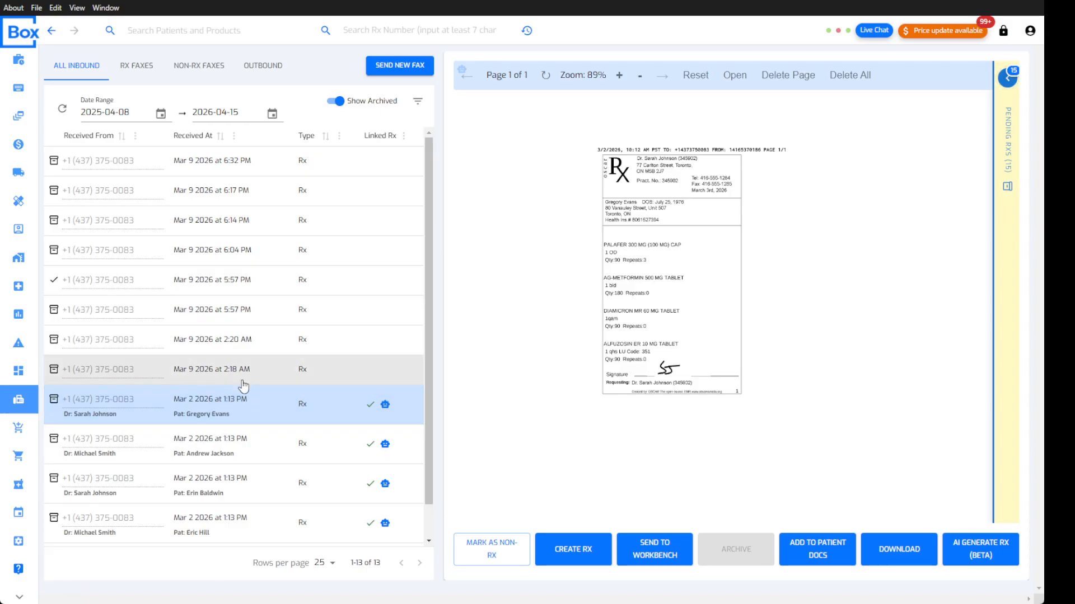
pyautogui.click(336, 102)
pyautogui.click(334, 103)
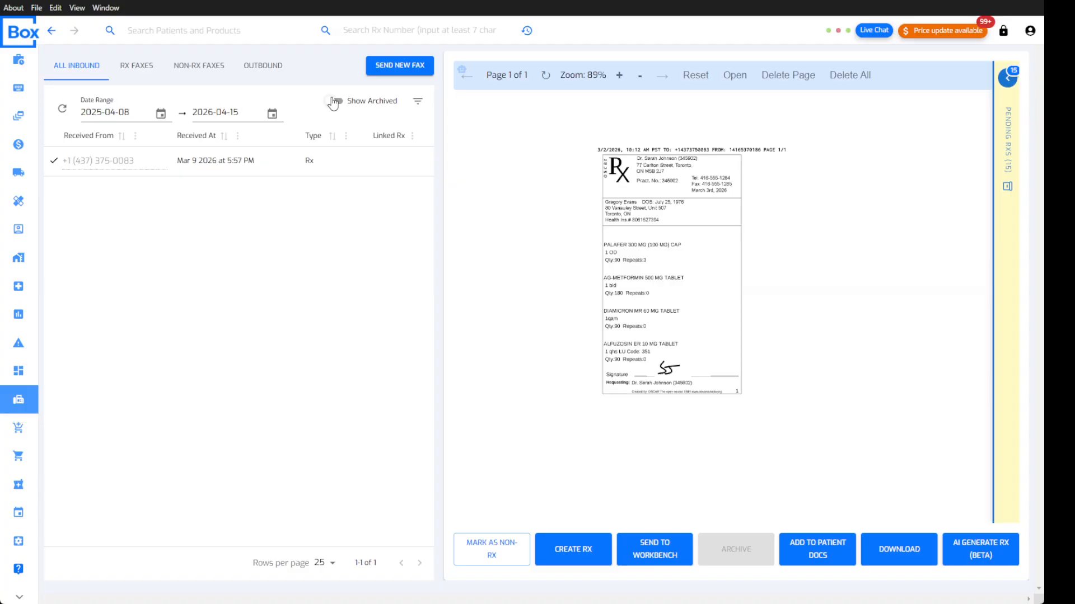
pyautogui.click(334, 103)
pyautogui.click(335, 103)
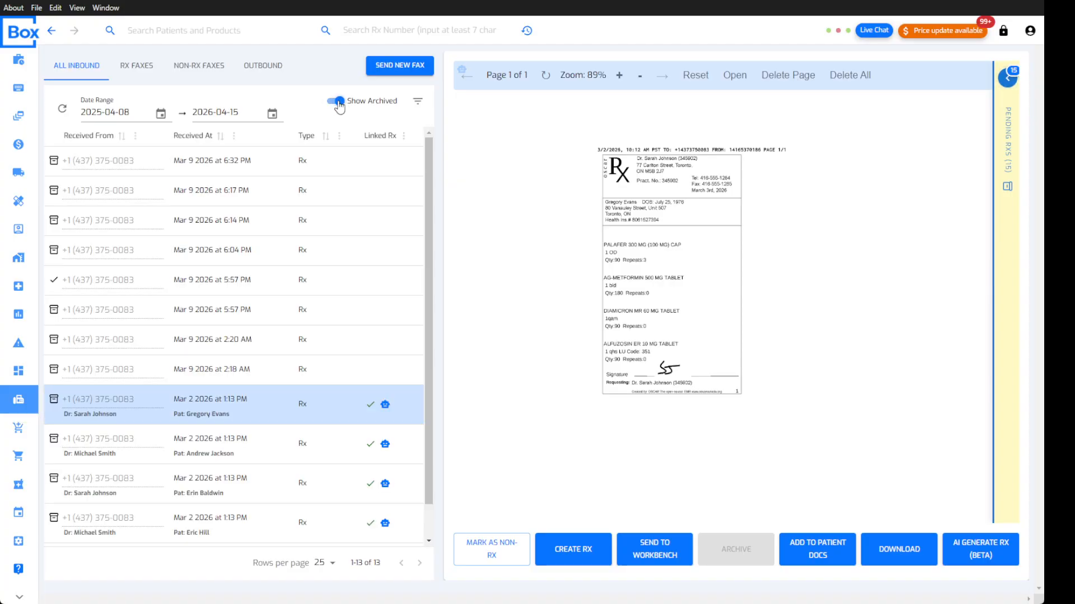
pyautogui.click(334, 103)
pyautogui.click(271, 168)
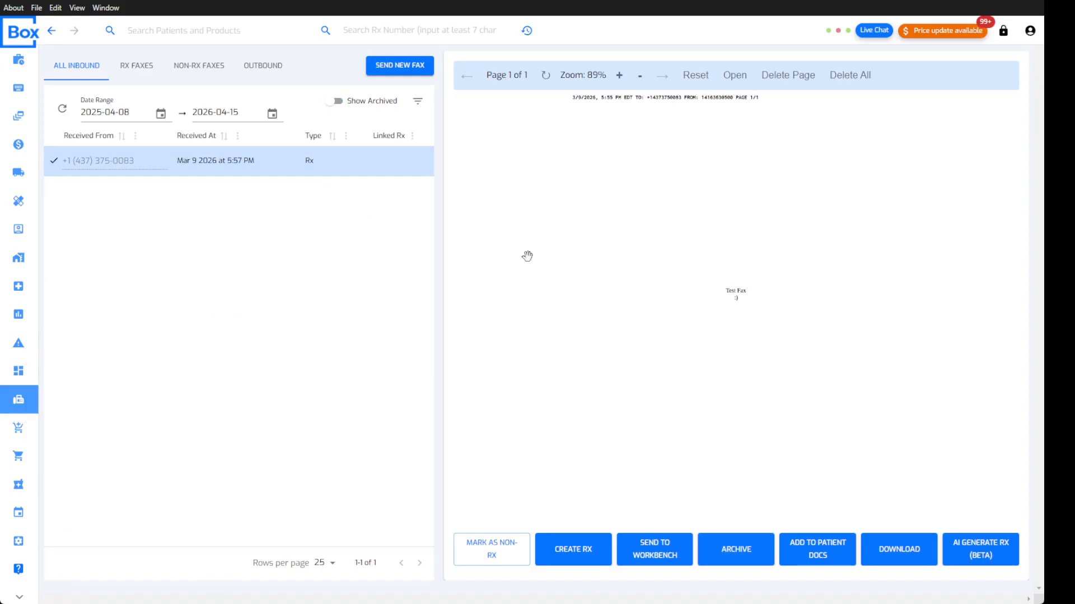
# - Show the archived faxes again and open the Mar 2 2026 1:13 PM fax prescribing doxycycline and Omnaris
pyautogui.click(335, 103)
pyautogui.scroll(-1, 319, 372)
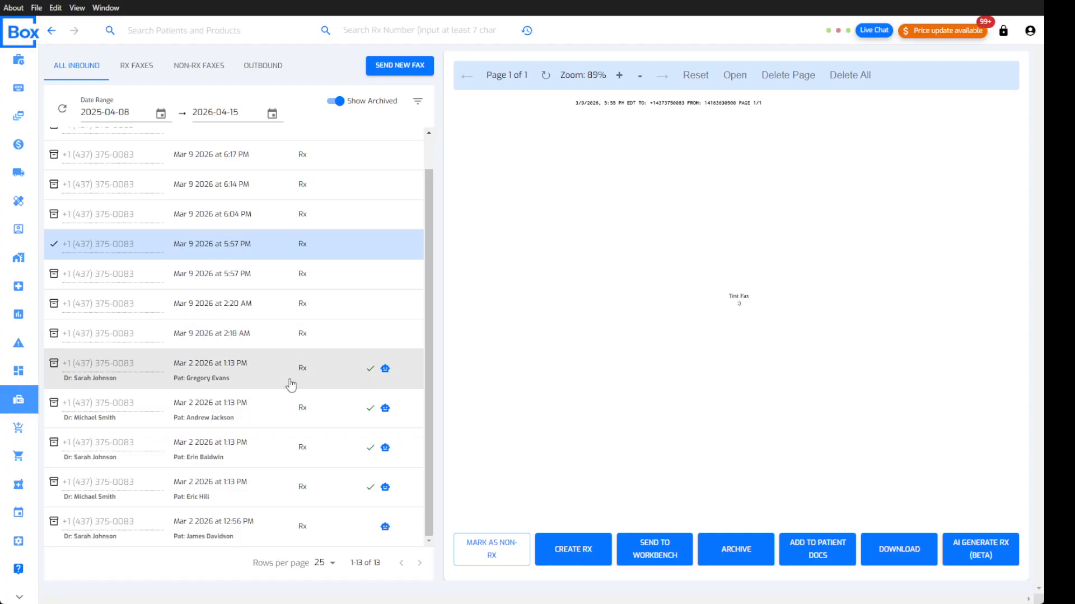
pyautogui.click(247, 450)
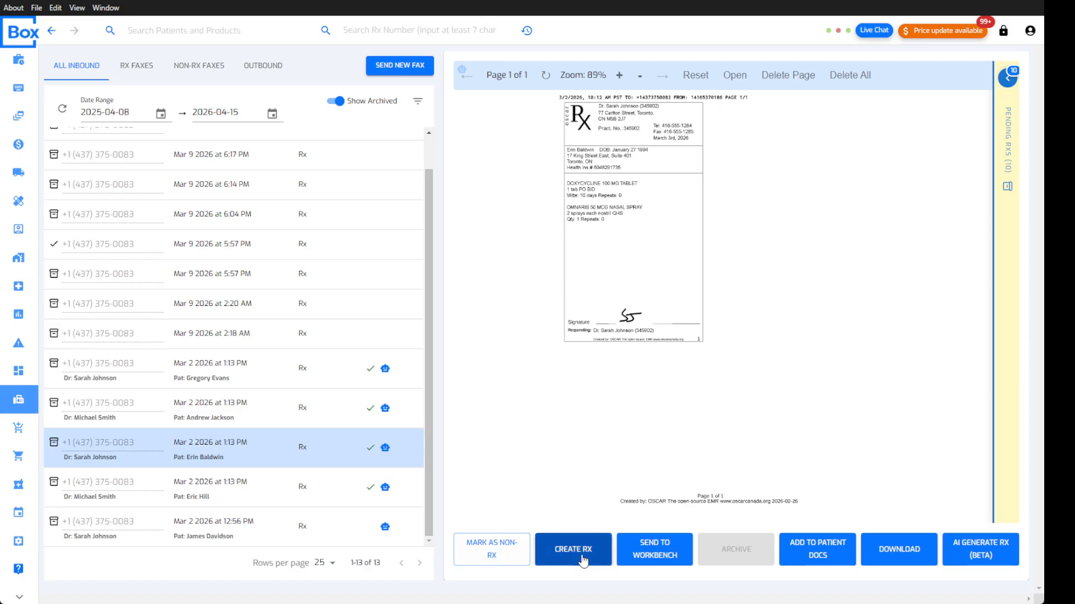
pyautogui.moveTo(662, 207); pyautogui.dragTo(671, 256)
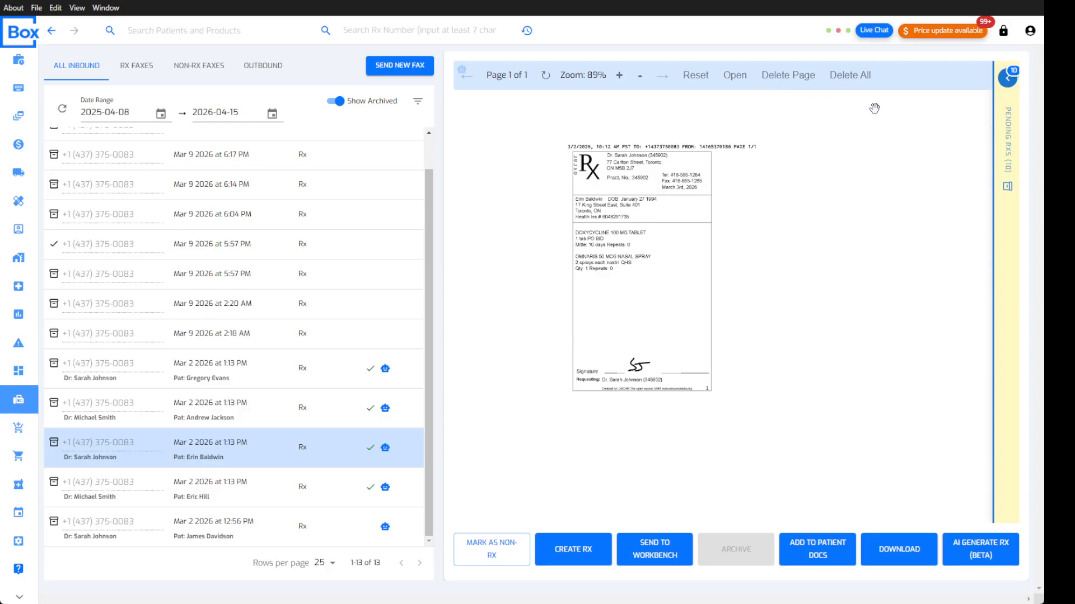
# - Review the fax's associated pending Rxs, selecting and deselecting all of them, and collapse the list
pyautogui.click(1002, 82)
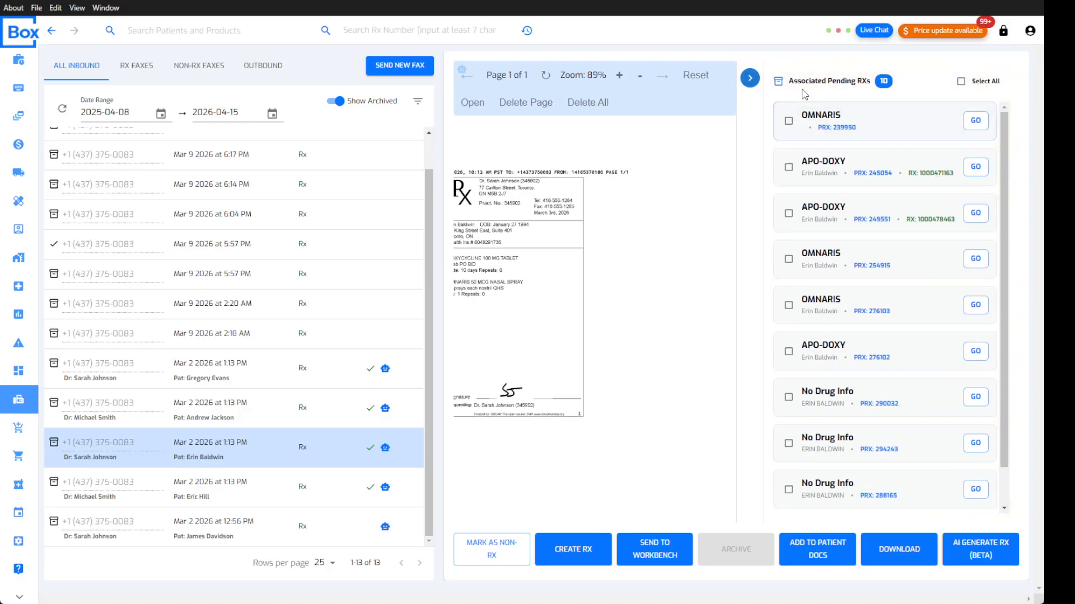
pyautogui.click(750, 78)
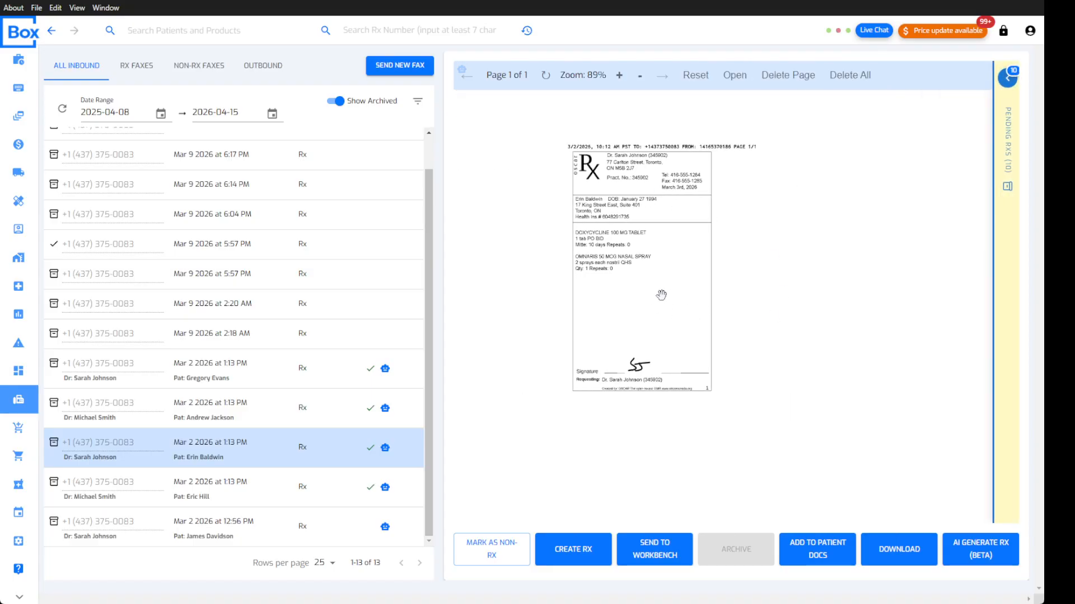
pyautogui.click(1008, 78)
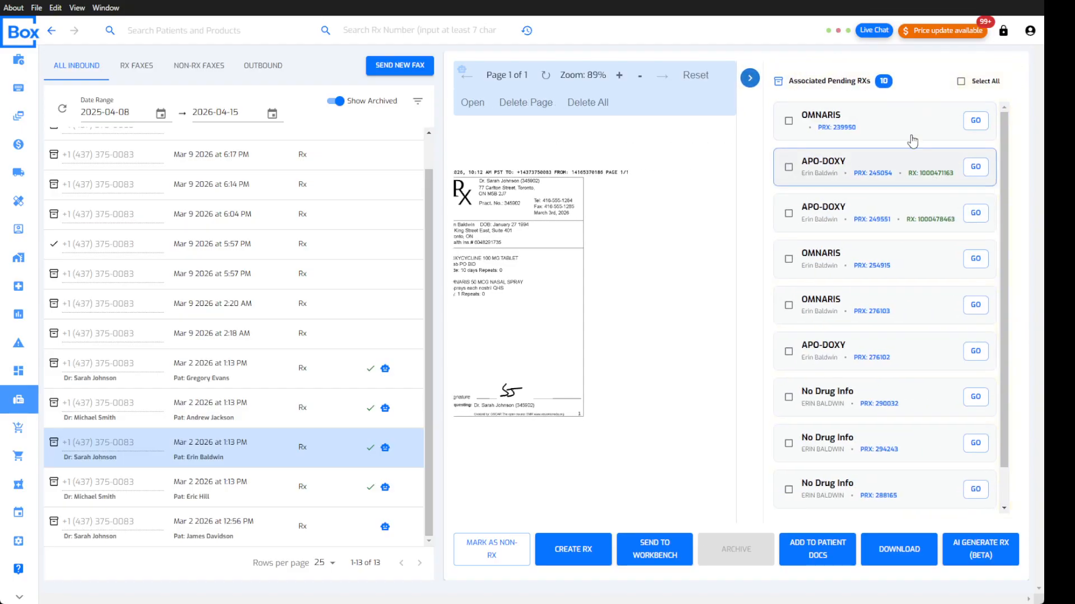
pyautogui.click(960, 81)
pyautogui.click(960, 81)
pyautogui.click(750, 78)
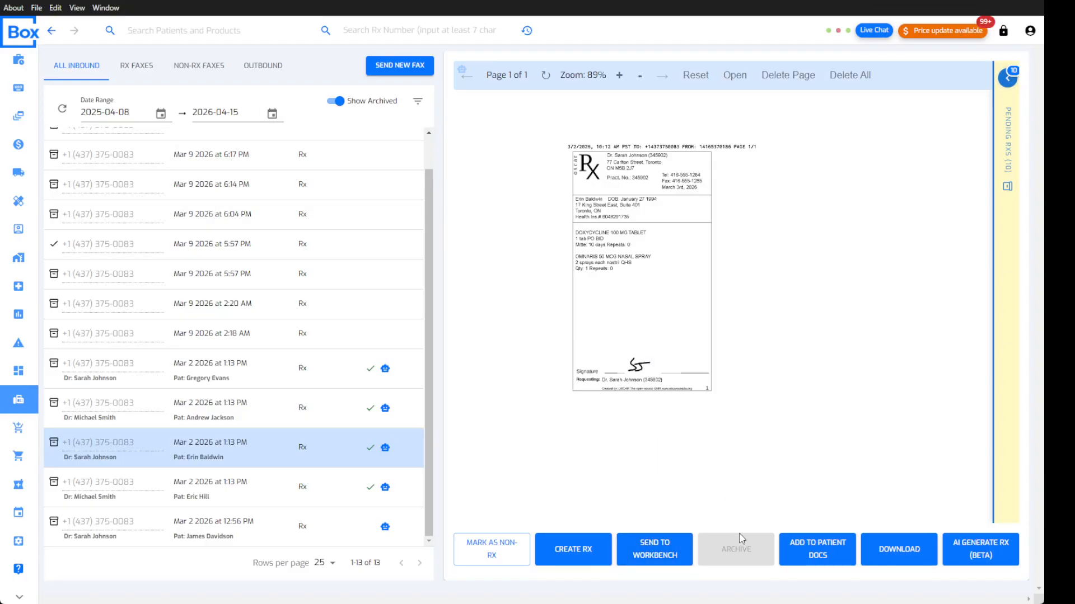
# - Start sending the fax to the workbench and choose the patient named on the prescription
pyautogui.click(667, 555)
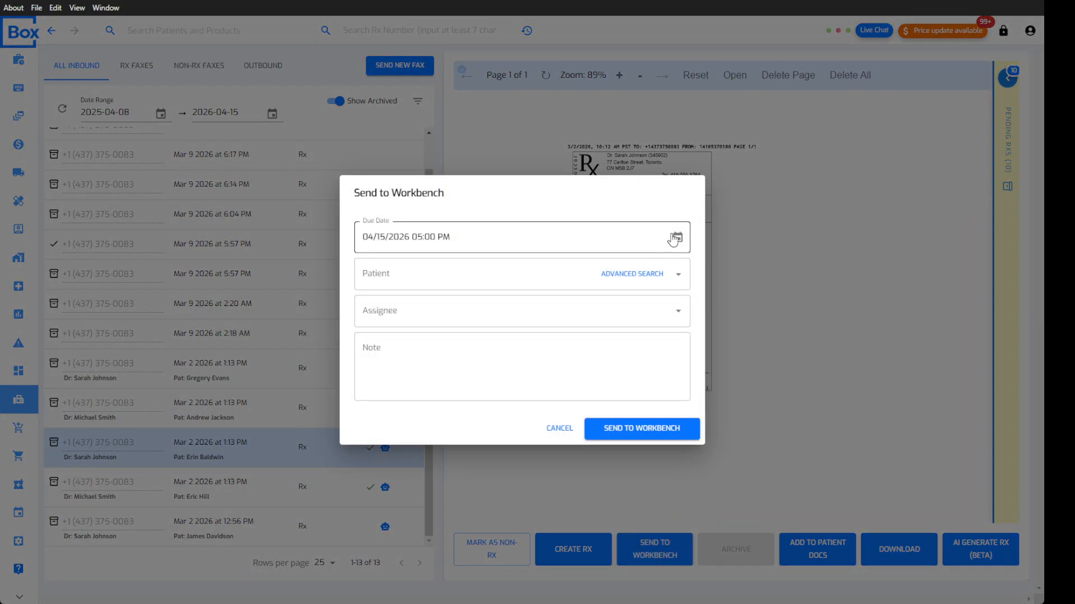
pyautogui.click(460, 276)
pyautogui.click(589, 261)
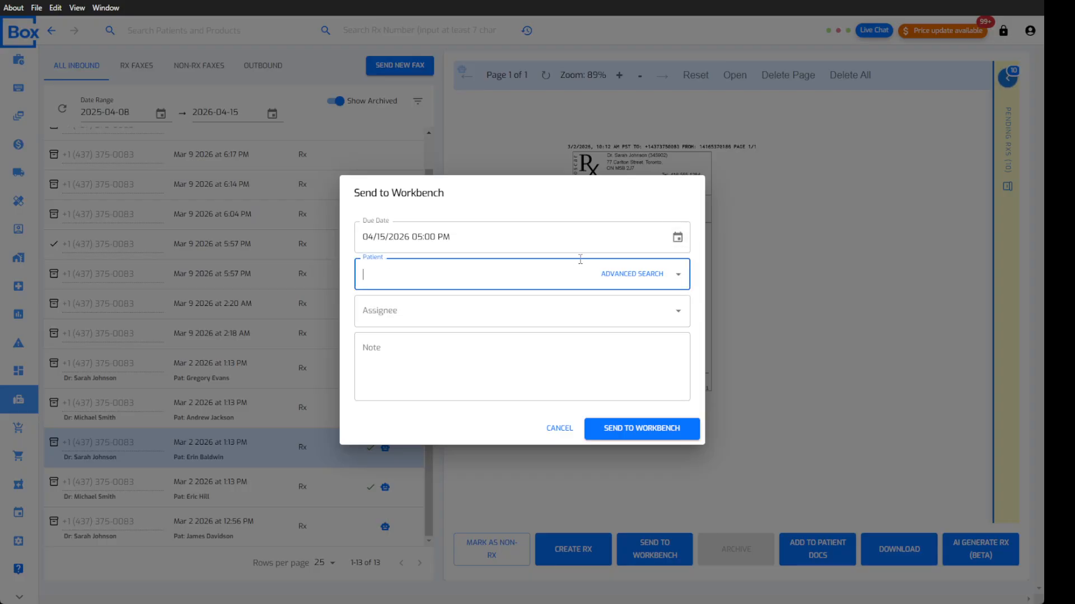
pyautogui.click(582, 256)
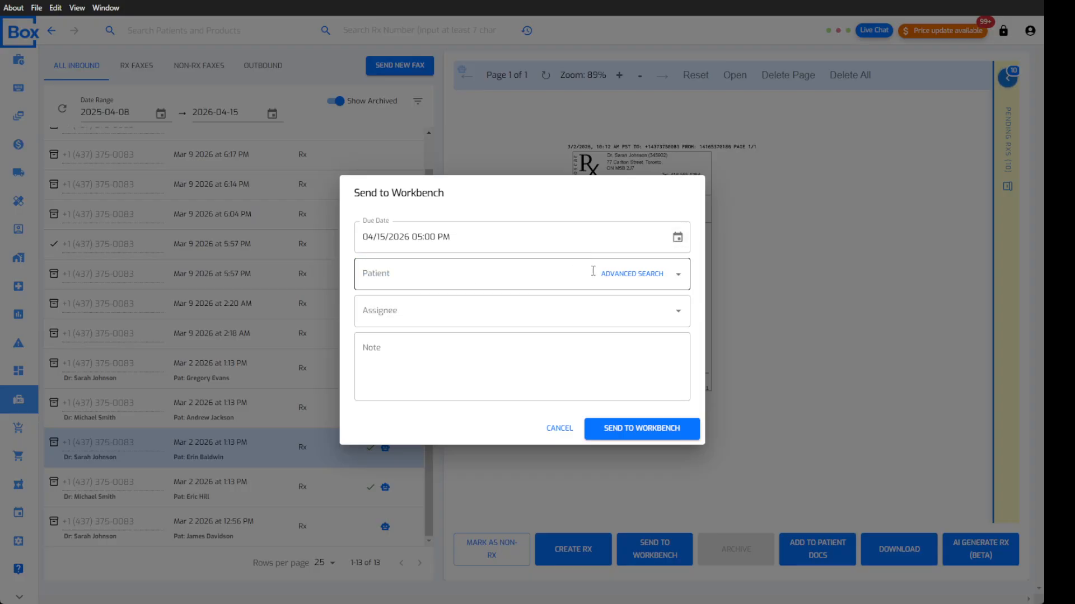
pyautogui.click(482, 282)
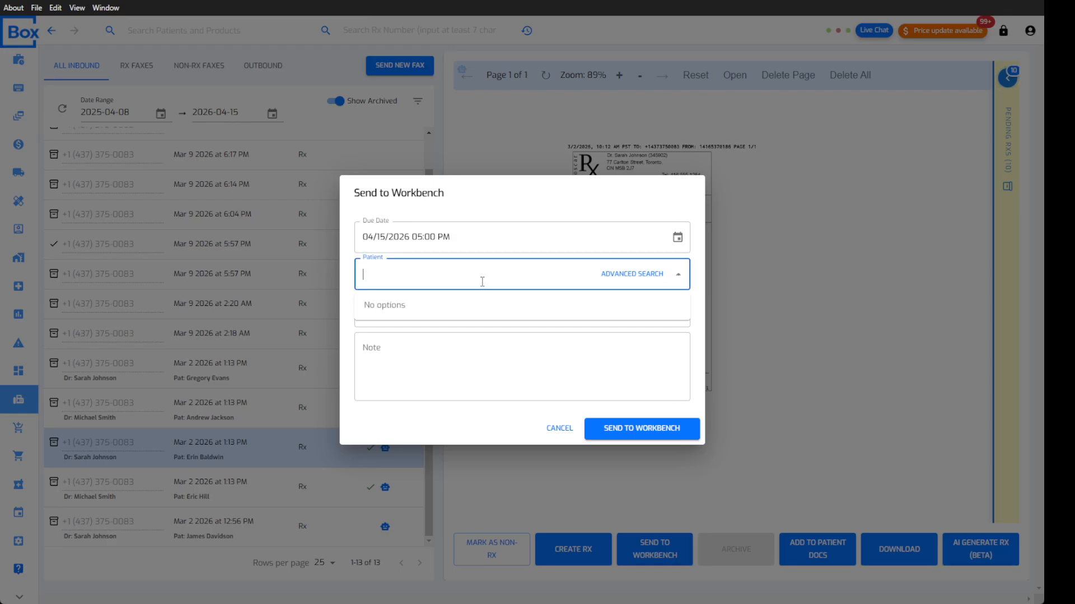
pyautogui.write('erin ba')
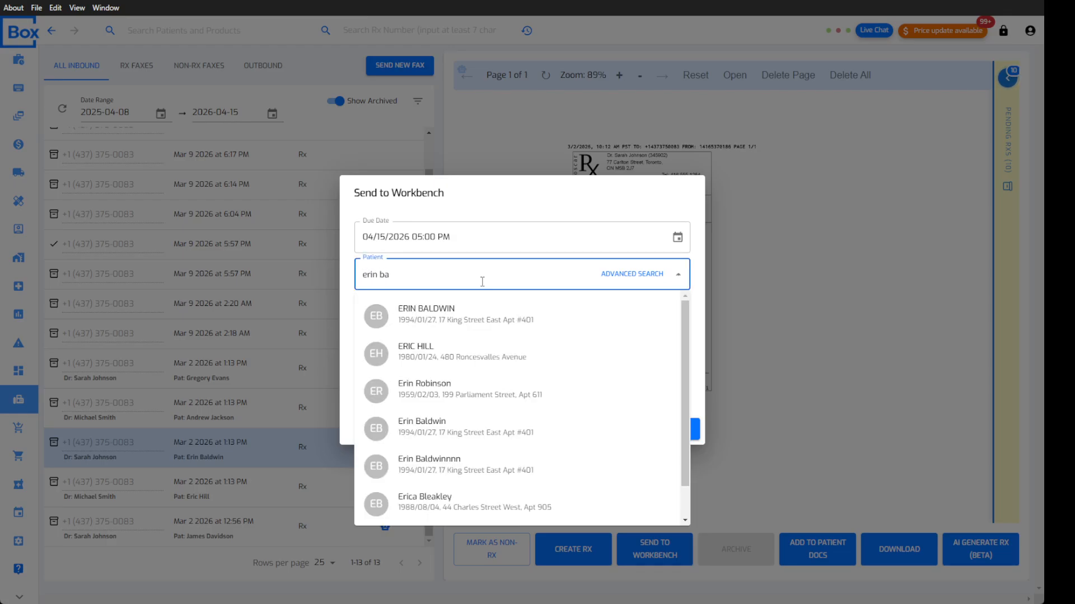
pyautogui.click(474, 314)
# - Assign the workbench item to Box Labs Pharmacist with the note "Test" and send it to the workbench
pyautogui.click(479, 309)
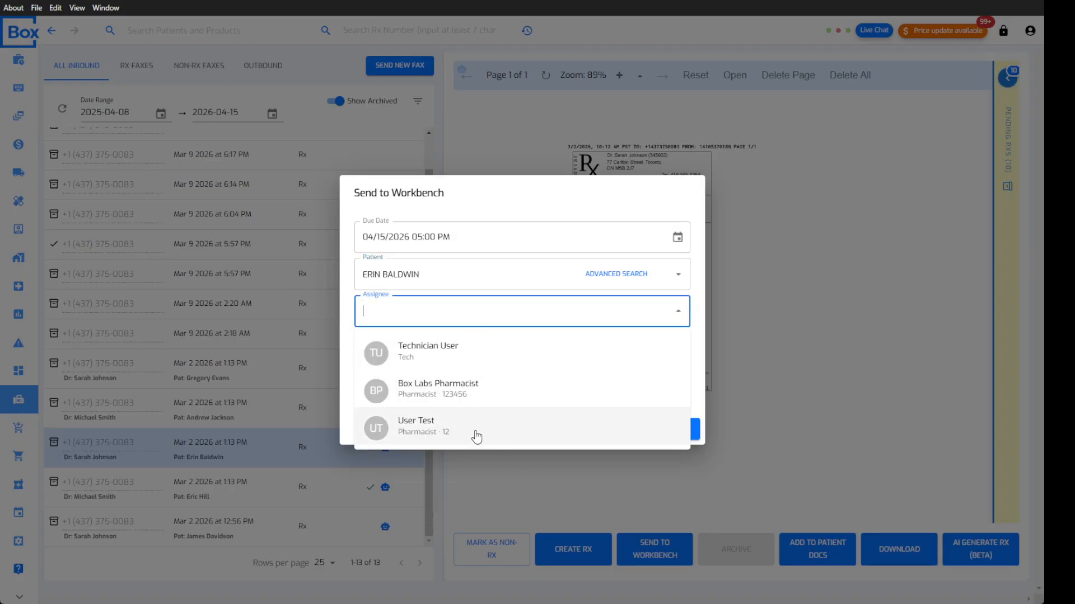
pyautogui.click(469, 392)
pyautogui.click(459, 350)
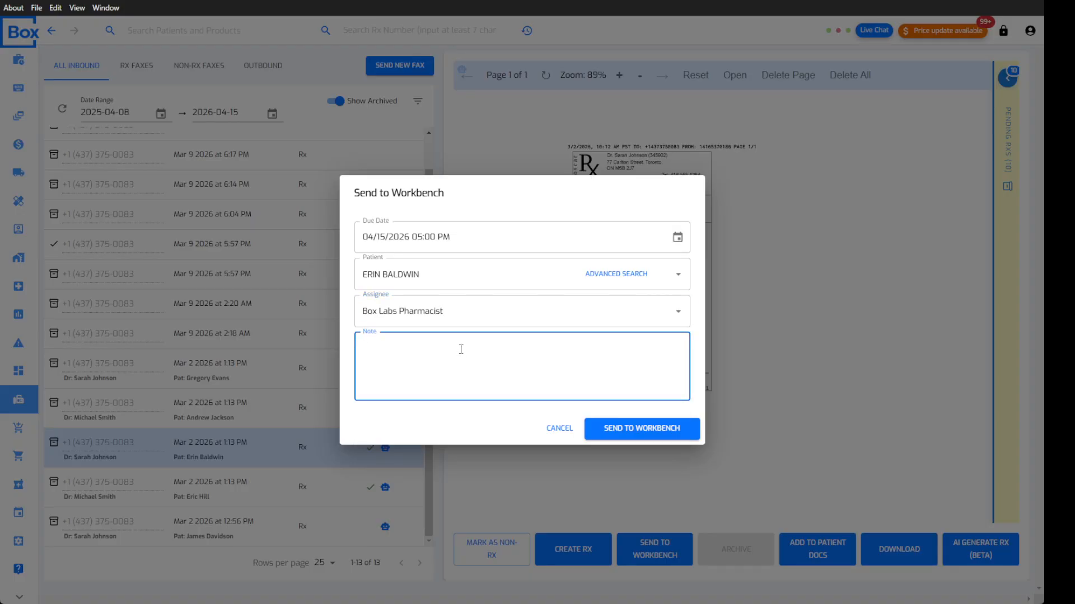
pyautogui.click(643, 430)
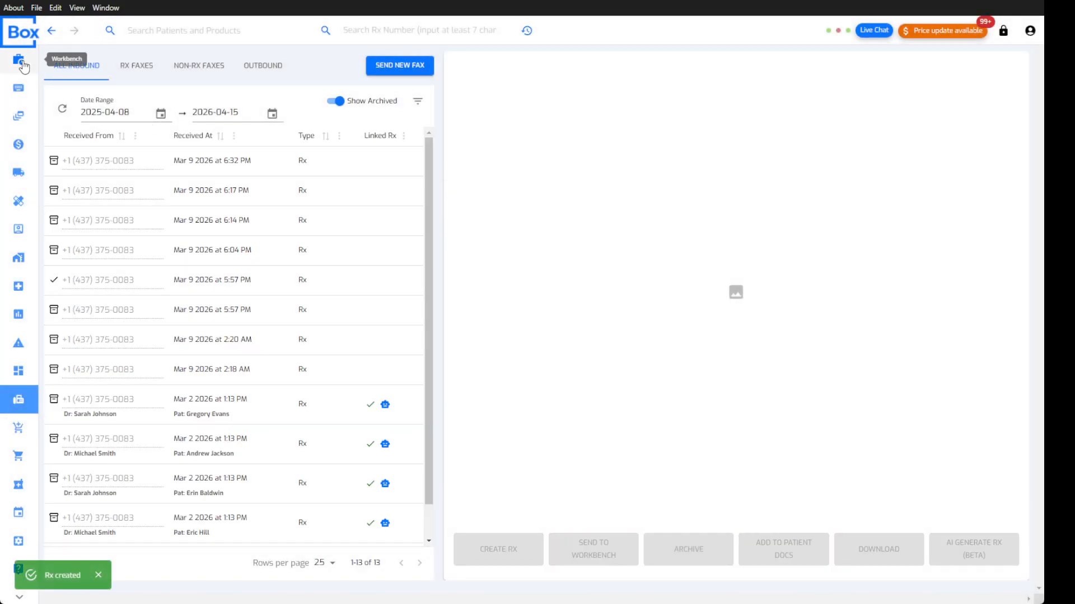
# - Open the workbench and select the Data Entry item due 2026/04/15 17:00:00 among those assigned to me
pyautogui.click(21, 63)
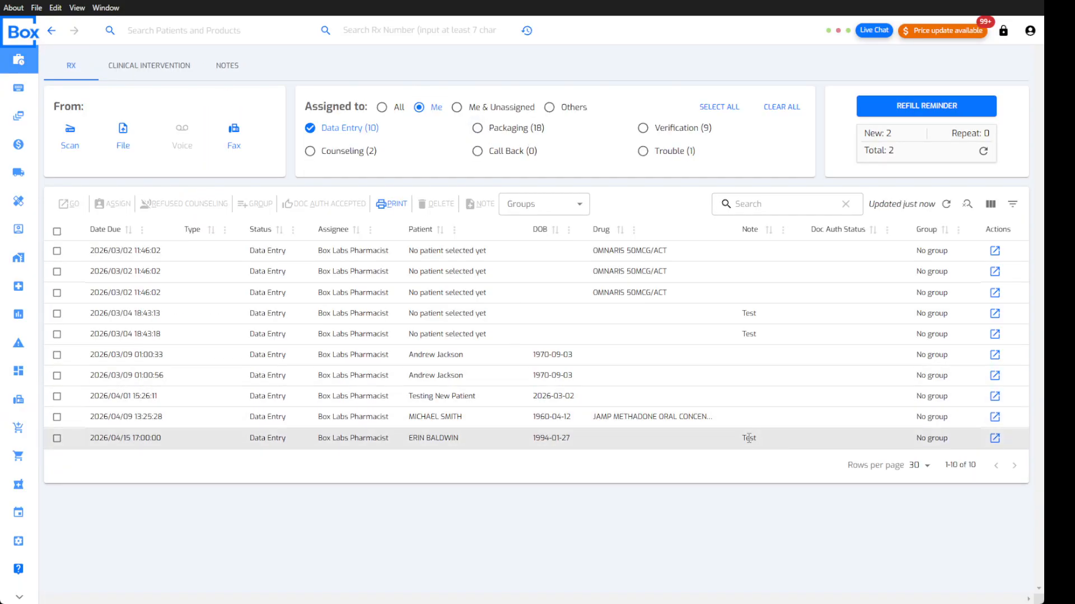
pyautogui.click(56, 438)
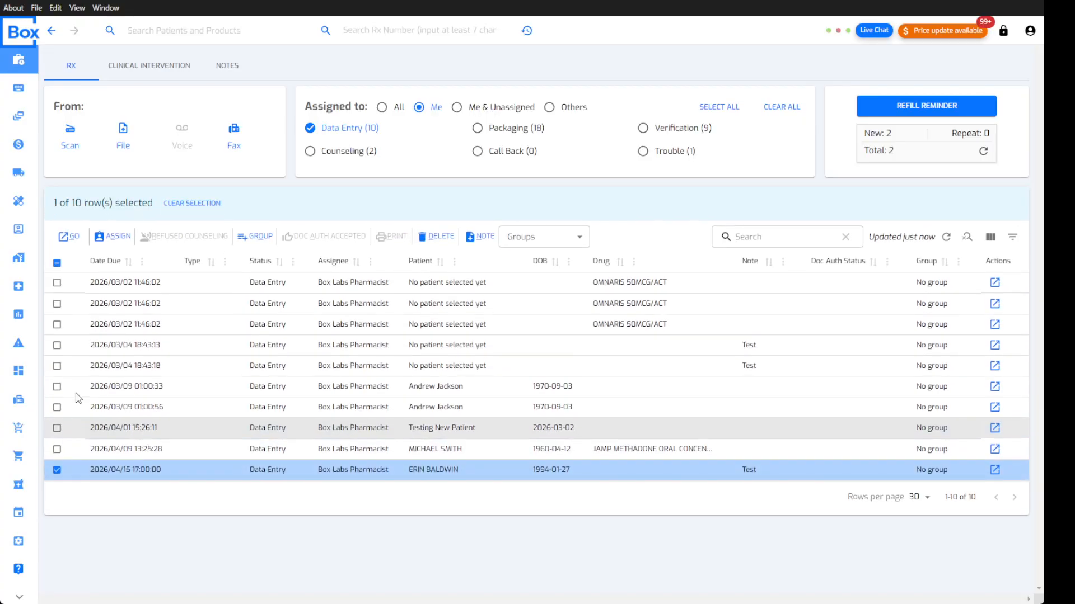
pyautogui.click(428, 112)
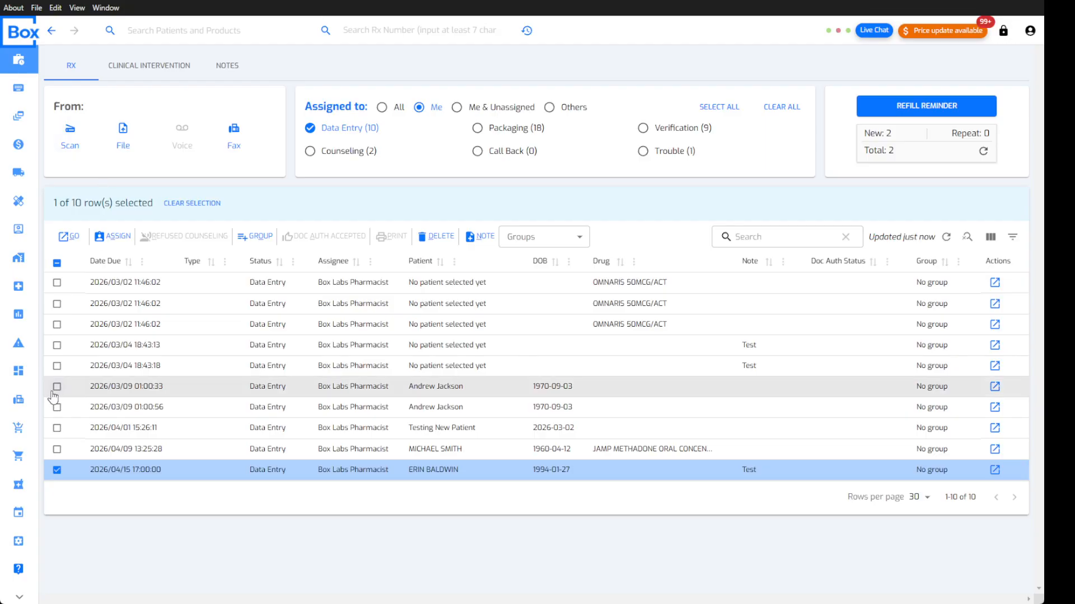
# - Return to the fax list, include archived faxes and set the date range's start to 2026-01-01
pyautogui.click(13, 404)
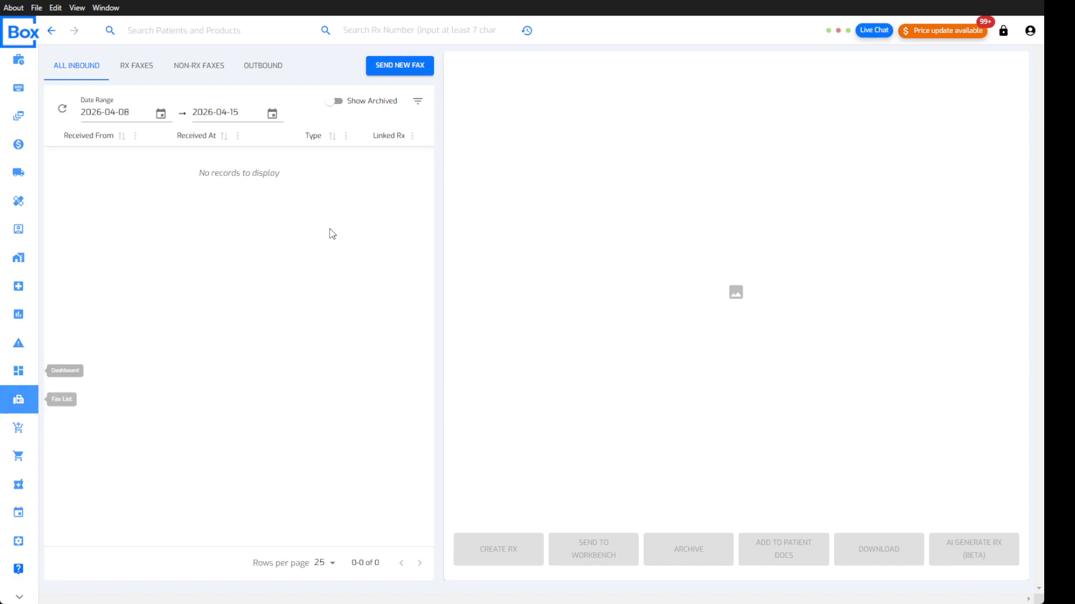
pyautogui.click(335, 103)
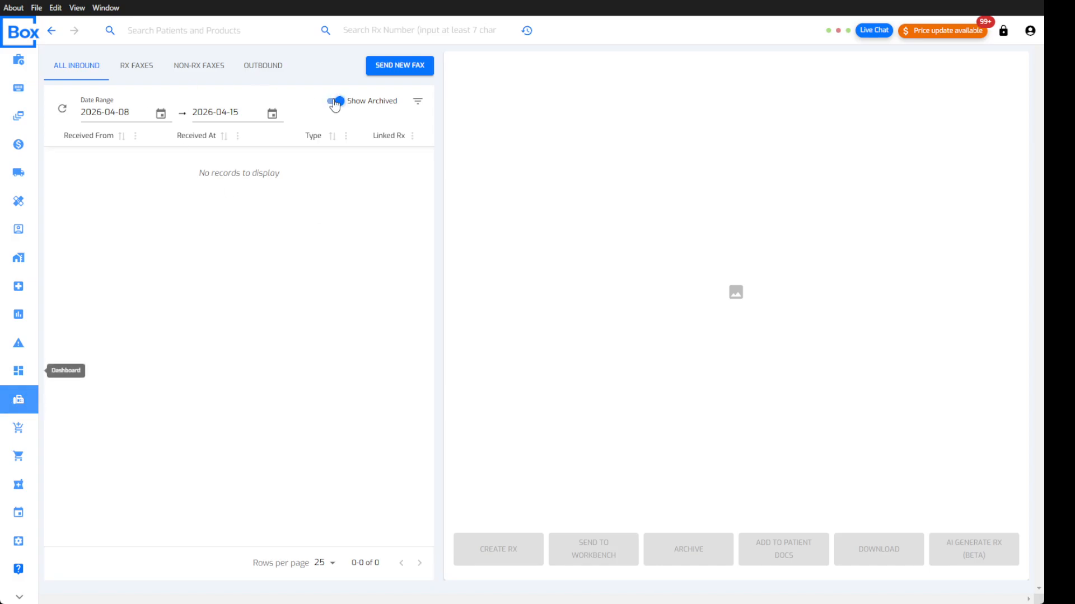
pyautogui.click(161, 113)
pyautogui.click(235, 141)
pyautogui.click(235, 142)
pyautogui.click(235, 141)
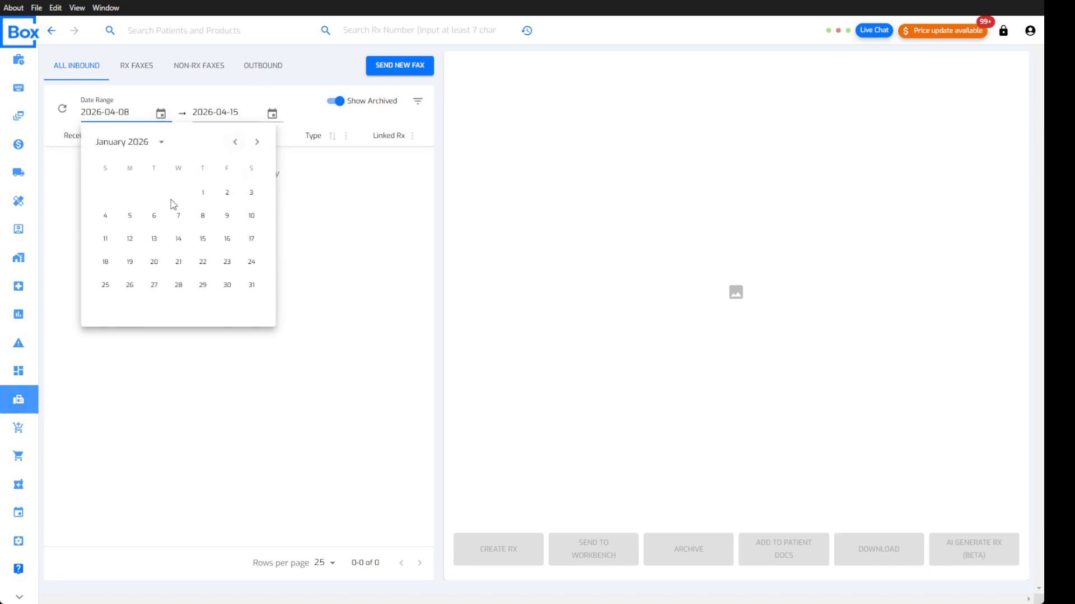
pyautogui.click(202, 192)
# - Open the Mar 2 2026 1:13 PM doxycycline and Omnaris fax and create an Rx from it
pyautogui.scroll(-2, 323, 367)
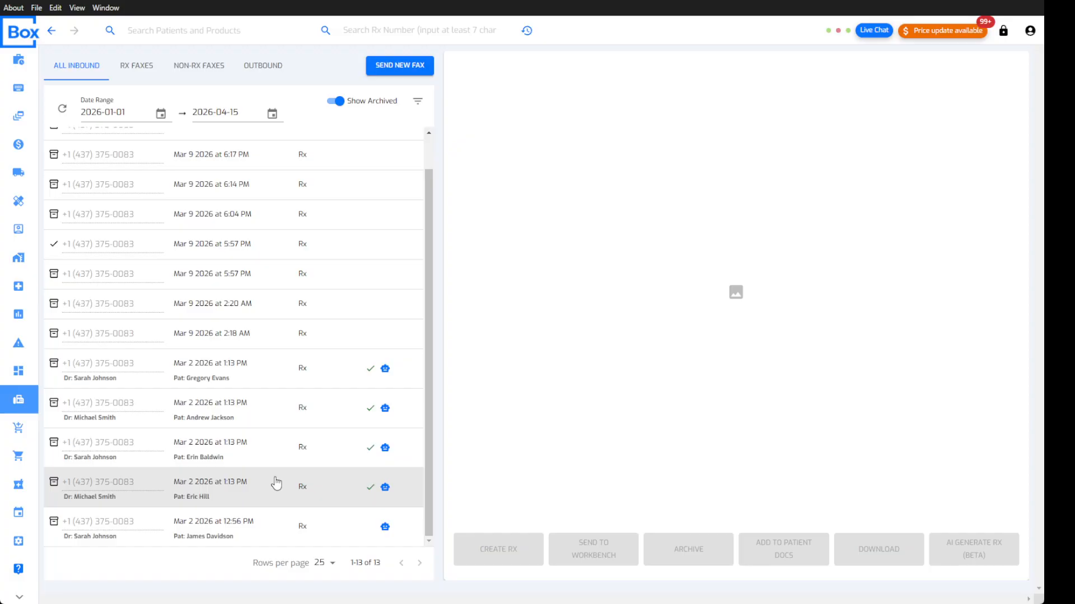
pyautogui.click(278, 455)
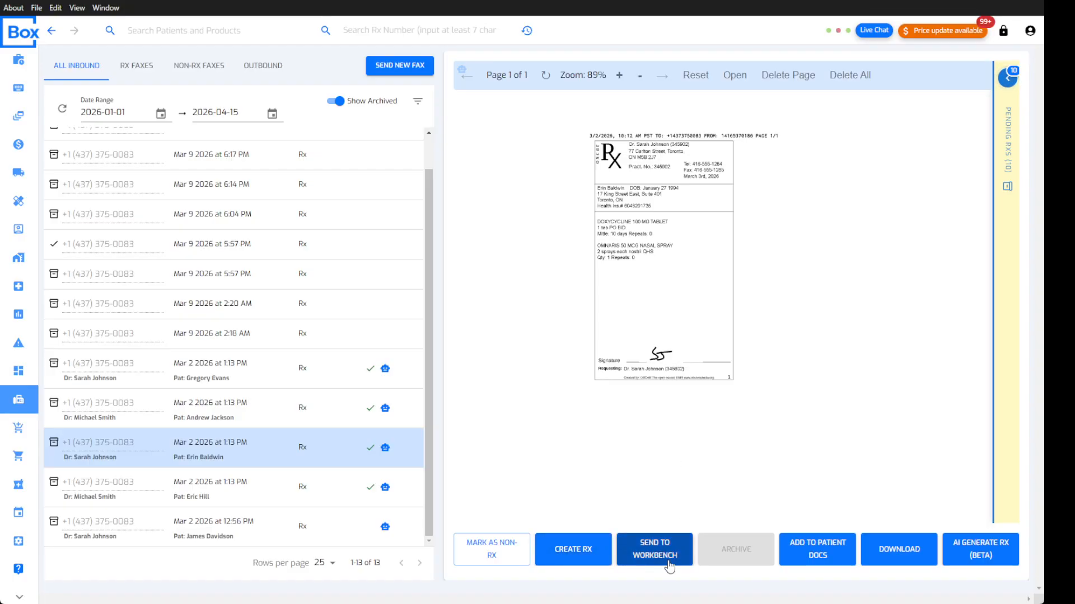
pyautogui.click(577, 550)
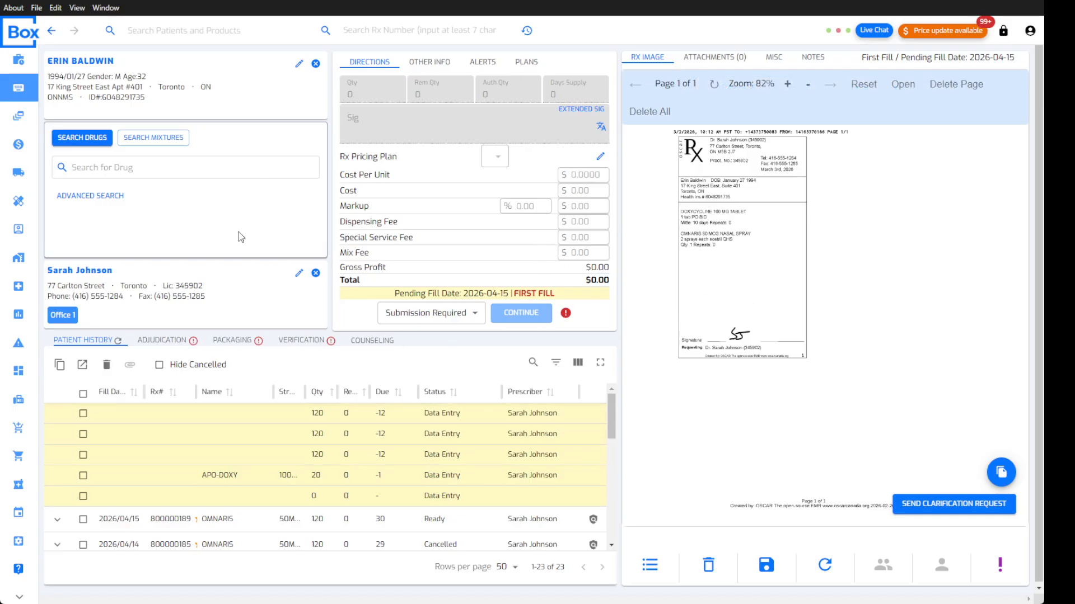
# - Remove the linked prescriber and patient from the new Rx
pyautogui.click(316, 274)
pyautogui.click(315, 64)
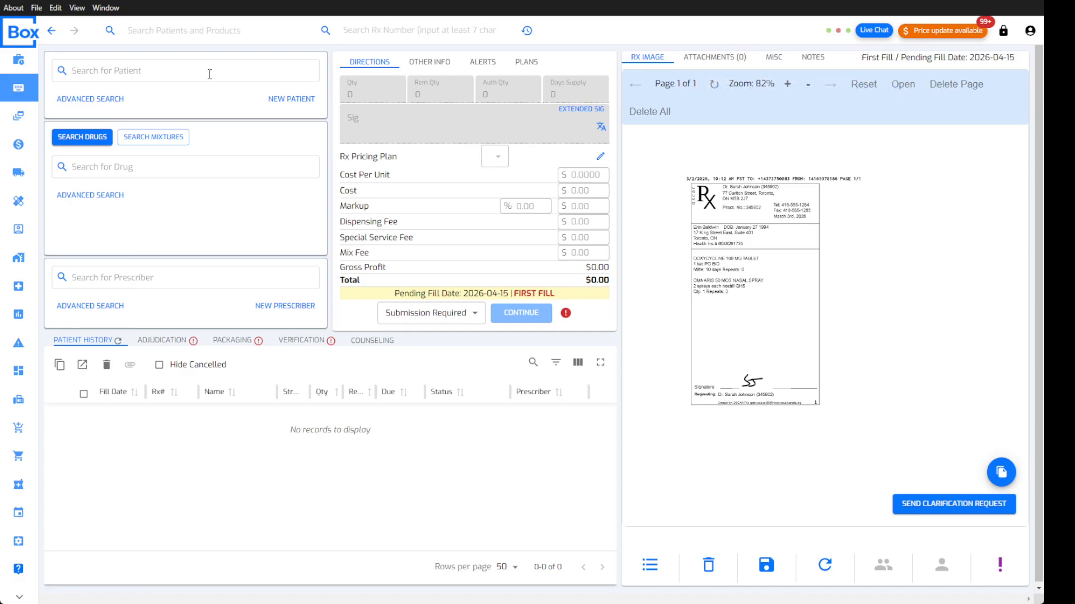
pyautogui.moveTo(715, 289)
pyautogui.moveTo(742, 324); pyautogui.dragTo(756, 346)
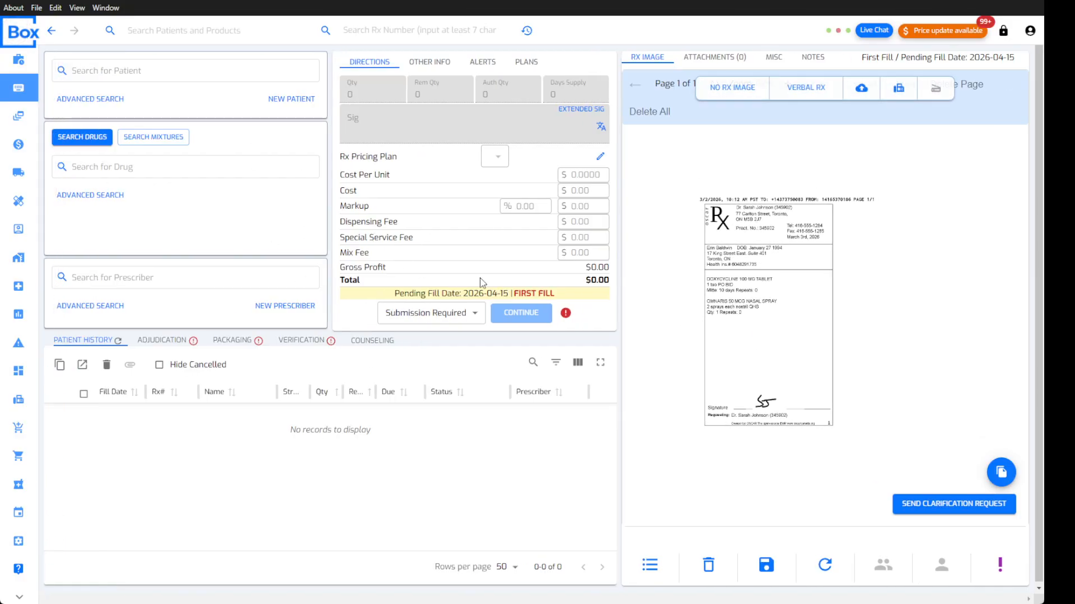
# - Return to the fax list, include archived faxes and set the date range's start to 2026-03-01
pyautogui.click(20, 399)
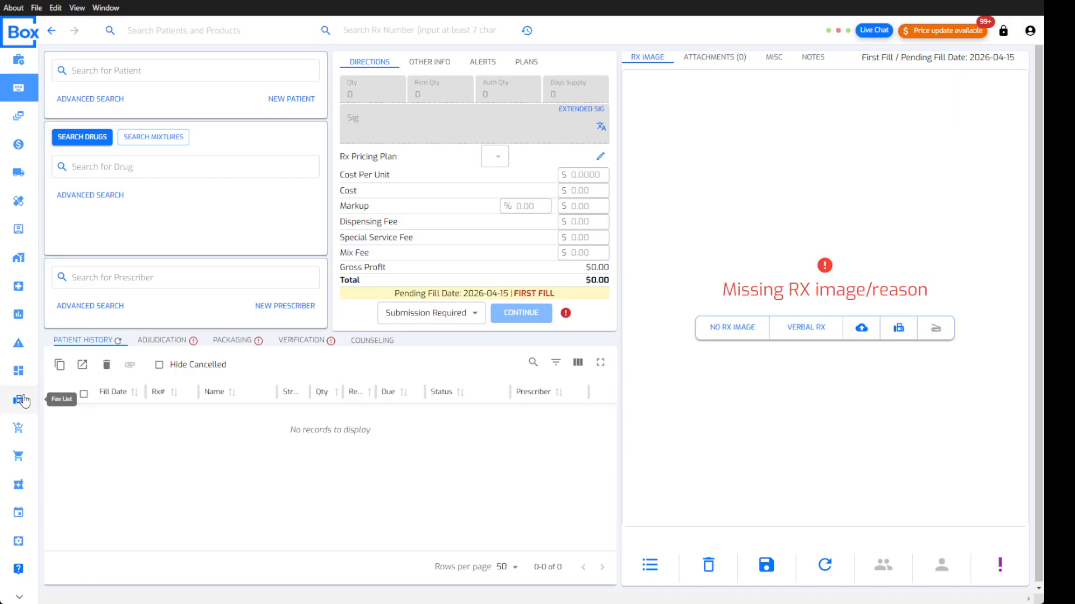
pyautogui.click(335, 101)
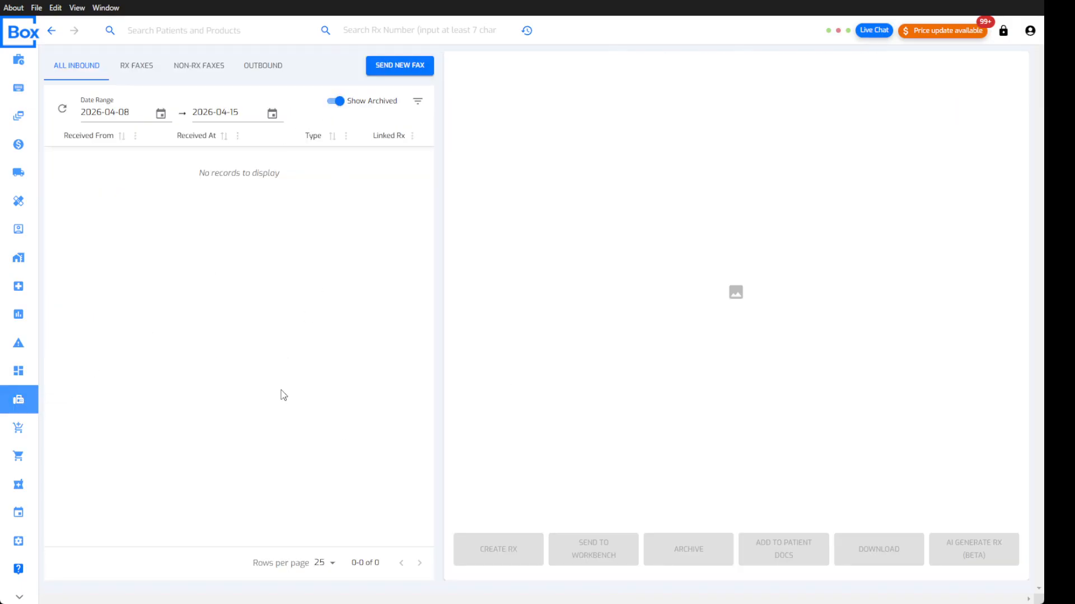
pyautogui.click(161, 113)
pyautogui.click(236, 141)
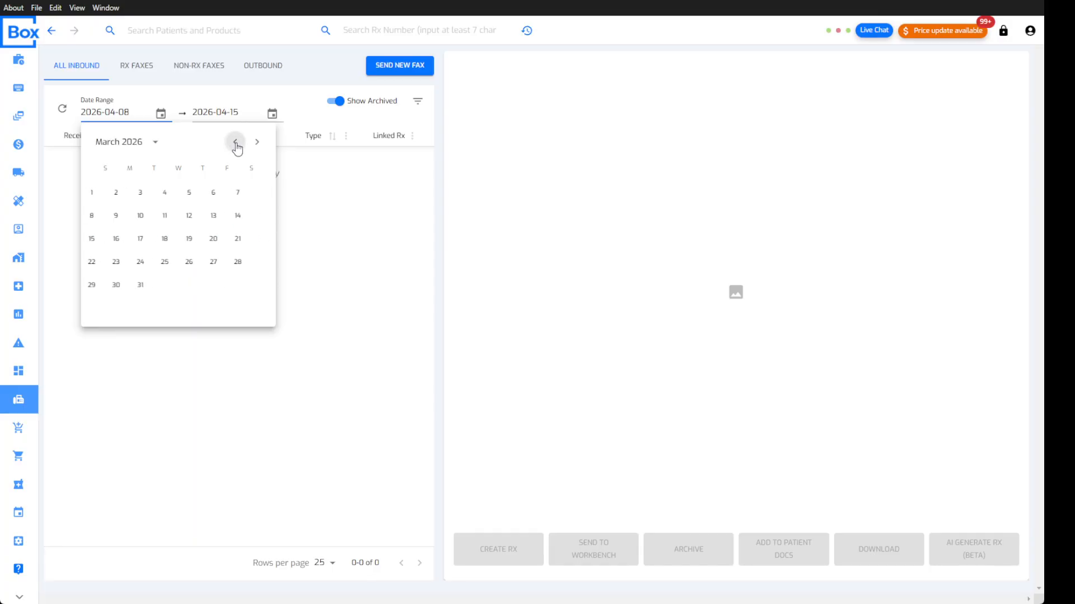
pyautogui.click(105, 195)
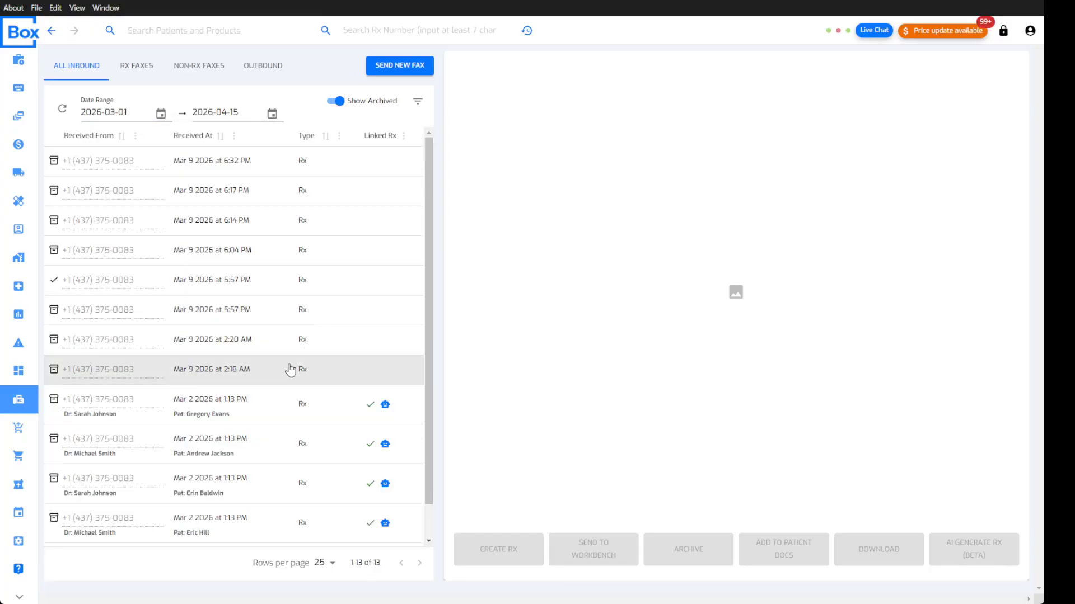
# - Open the Mar 2 2026 1:13 PM fax prescribing doxycycline 100 mg tablets and Omnaris 50 mcg nasal spray
pyautogui.scroll(-1, 292, 471)
pyautogui.scroll(-1, 292, 470)
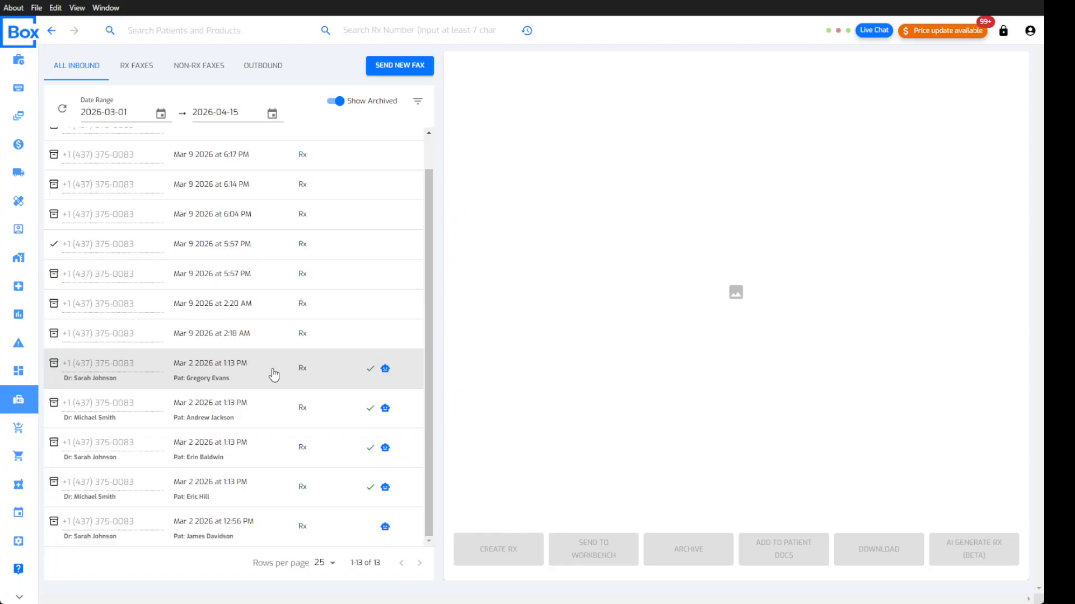
pyautogui.click(269, 454)
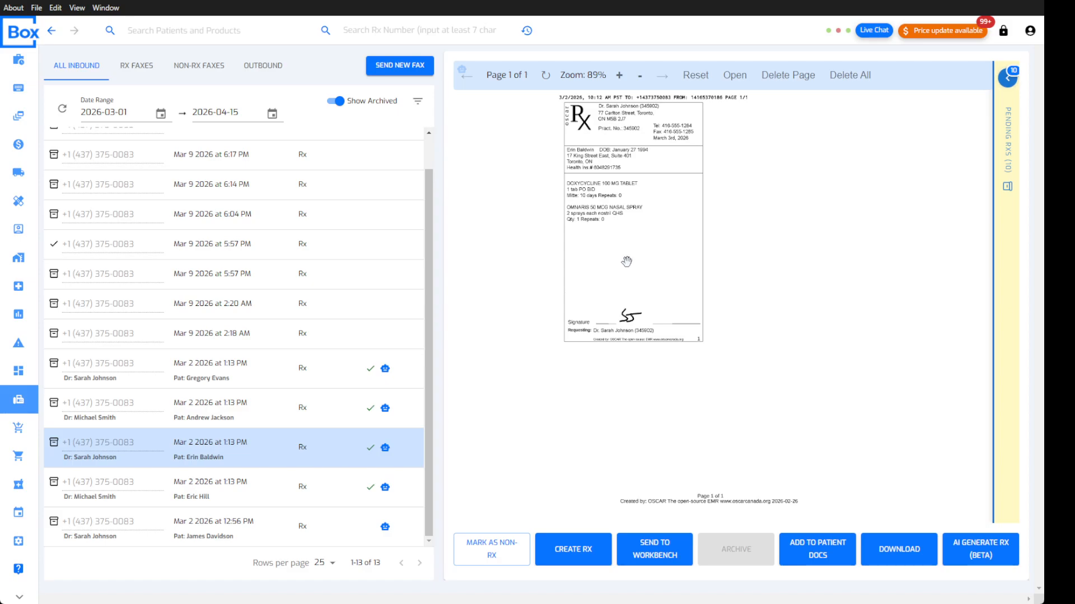
pyautogui.click(821, 557)
pyautogui.click(436, 305)
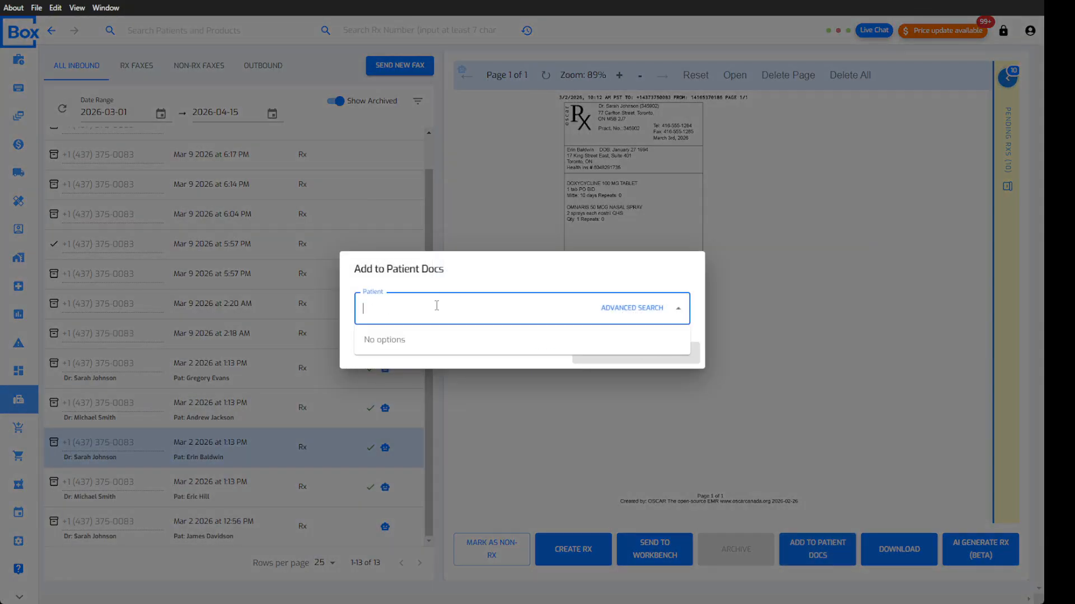
pyautogui.click(589, 336)
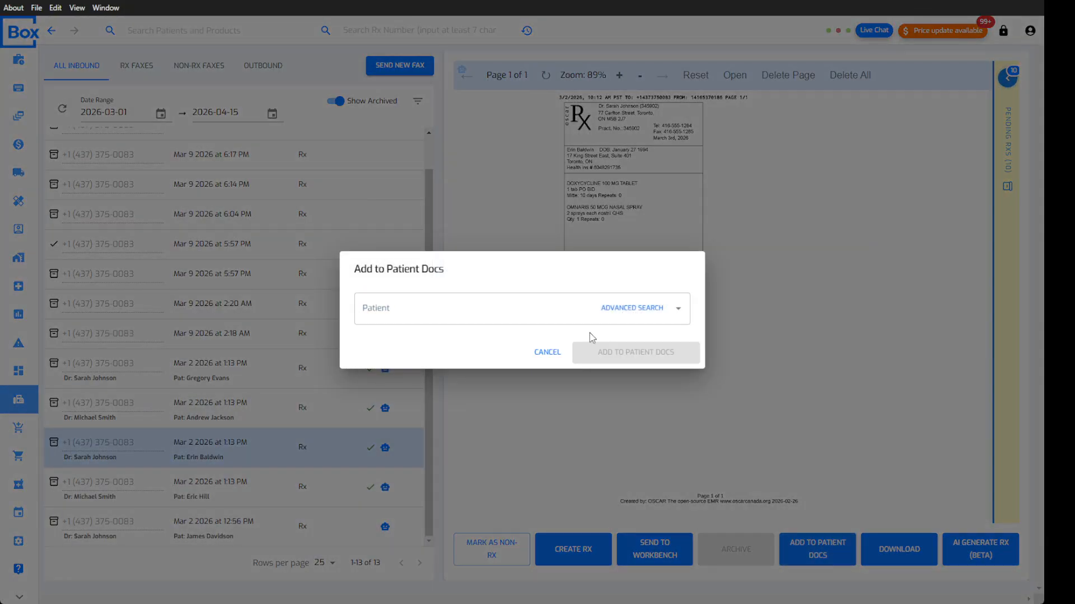
pyautogui.click(548, 353)
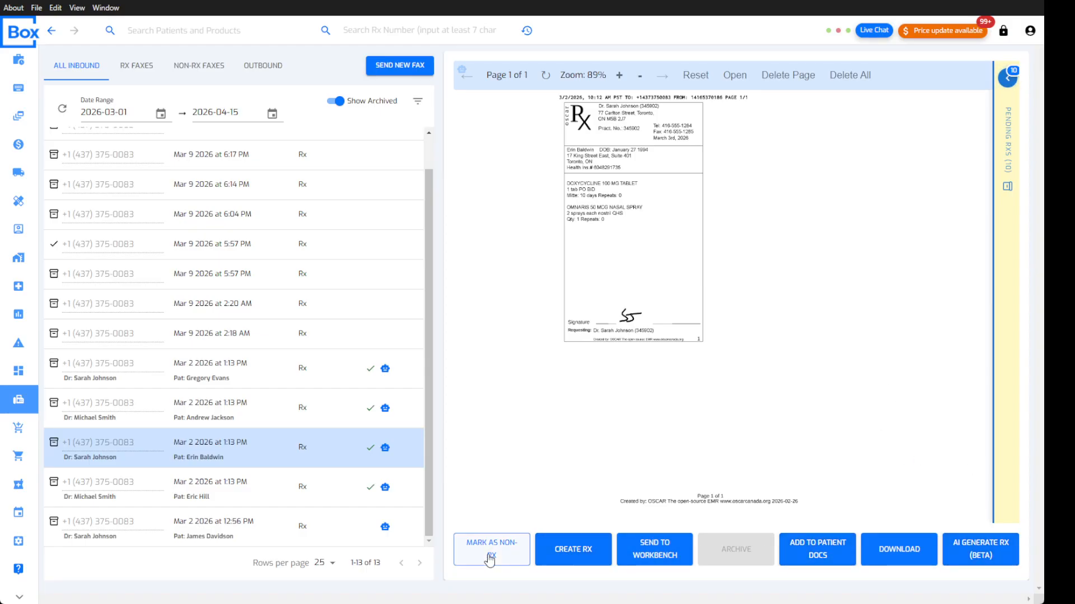
# - Generate an Rx from the open fax with AI and delete all other duplicate APO-DOXY prescriptions for this patient
pyautogui.click(976, 559)
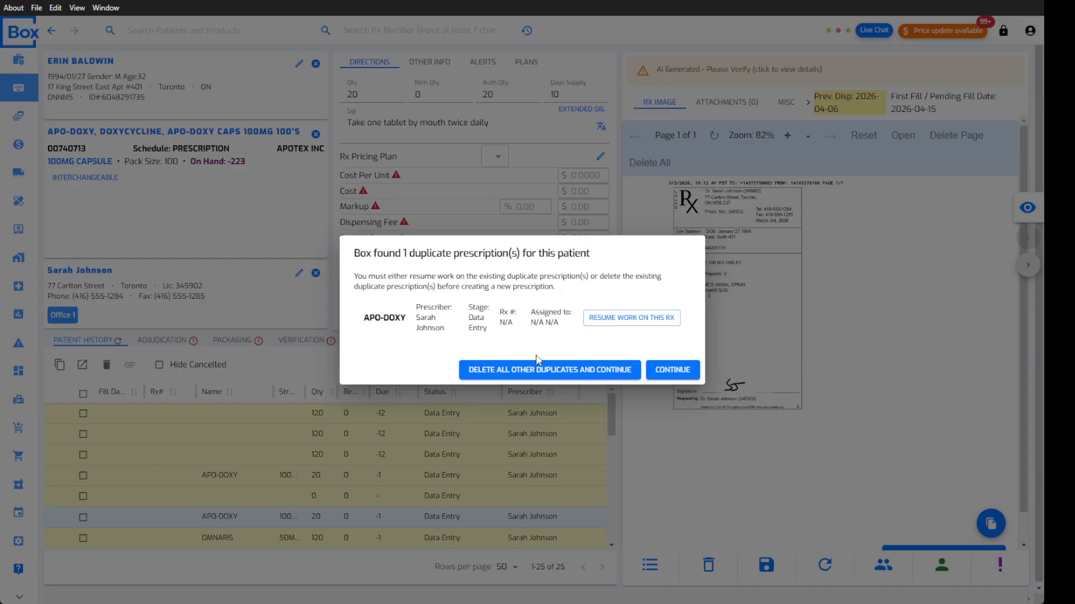
pyautogui.click(542, 371)
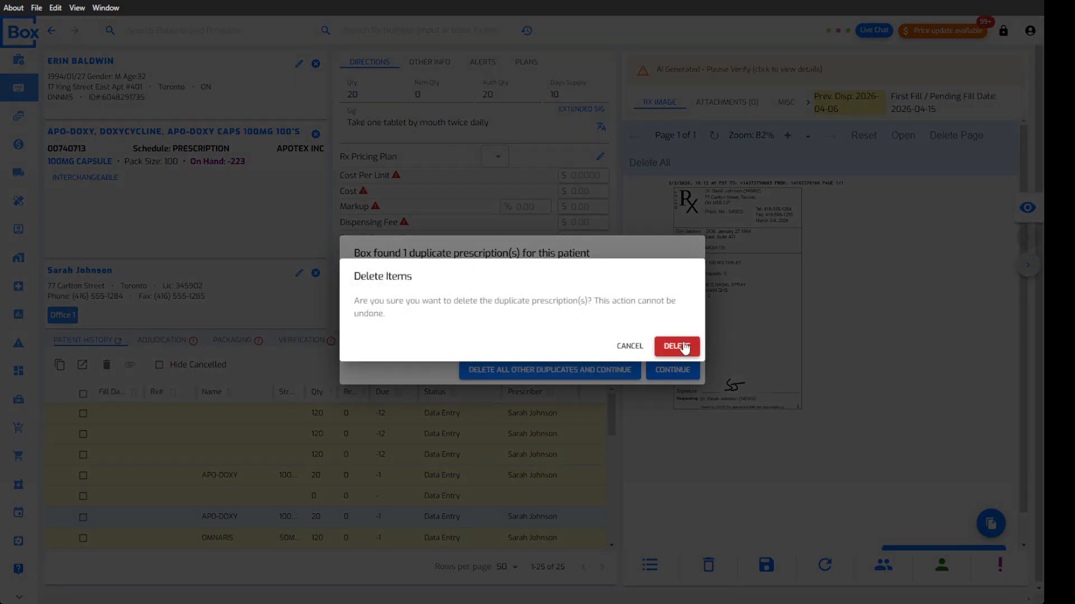
pyautogui.click(680, 347)
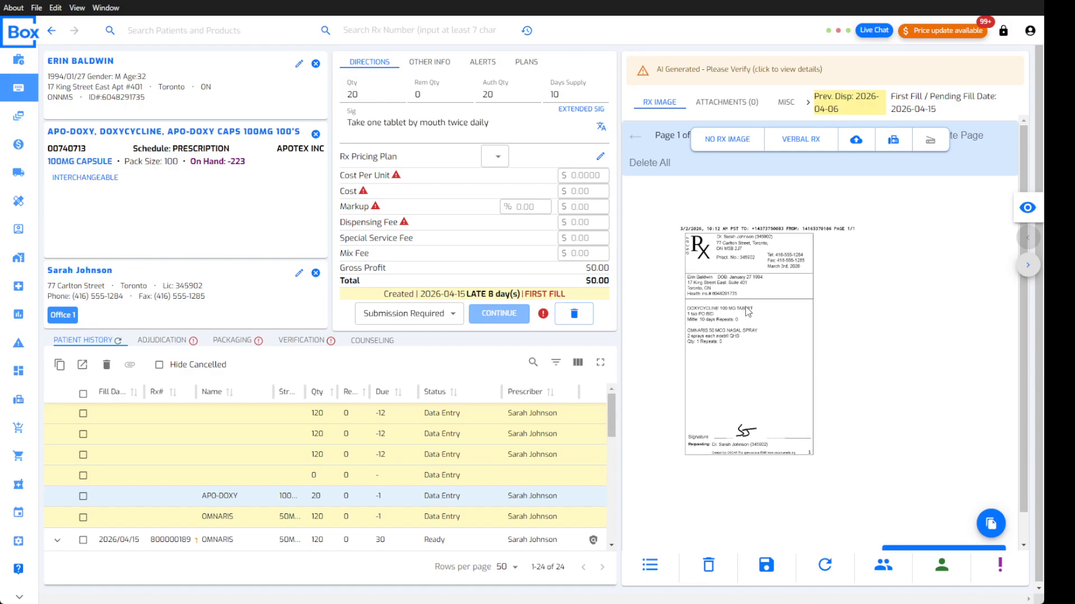